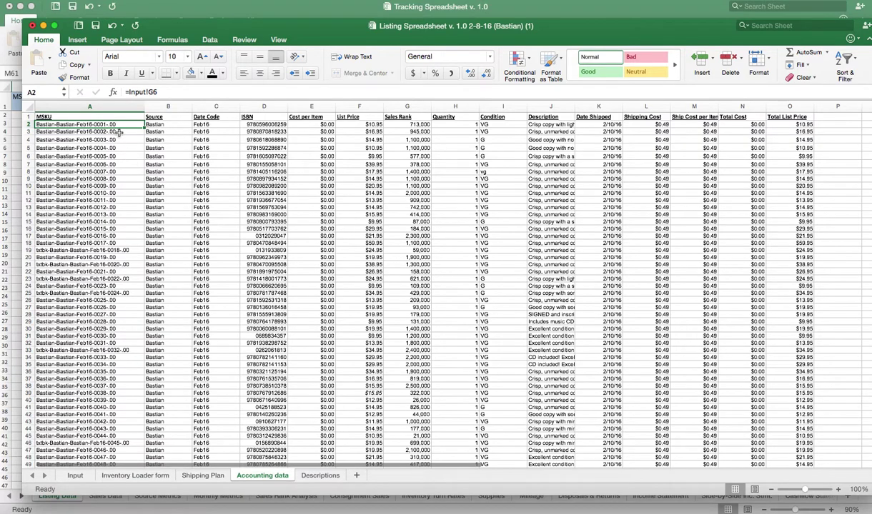
# Copy the listing range A2:O58 from the Accounting data sheet.
pyautogui.moveTo(114, 125); pyautogui.dragTo(787, 266)
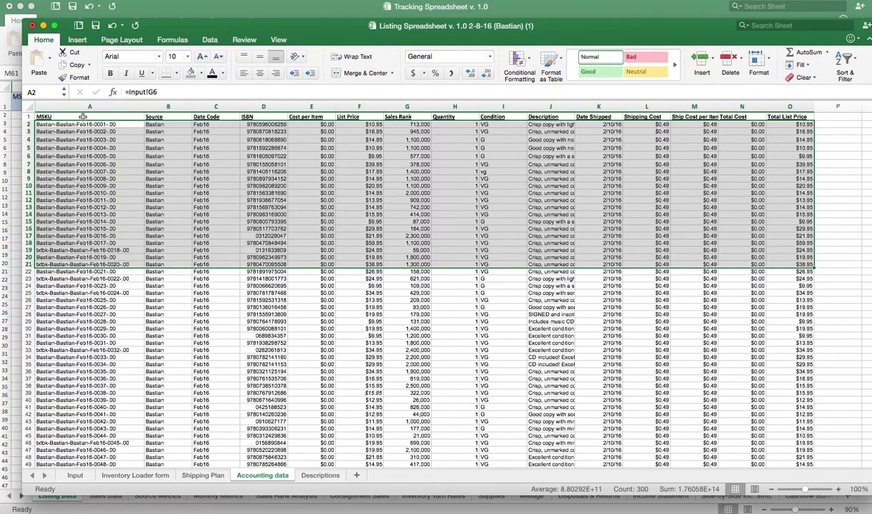
pyautogui.scroll(-5, 636, 274)
pyautogui.scroll(-2, 668, 293)
pyautogui.keyDown('shift'); pyautogui.click(791, 286); pyautogui.keyUp('shift')
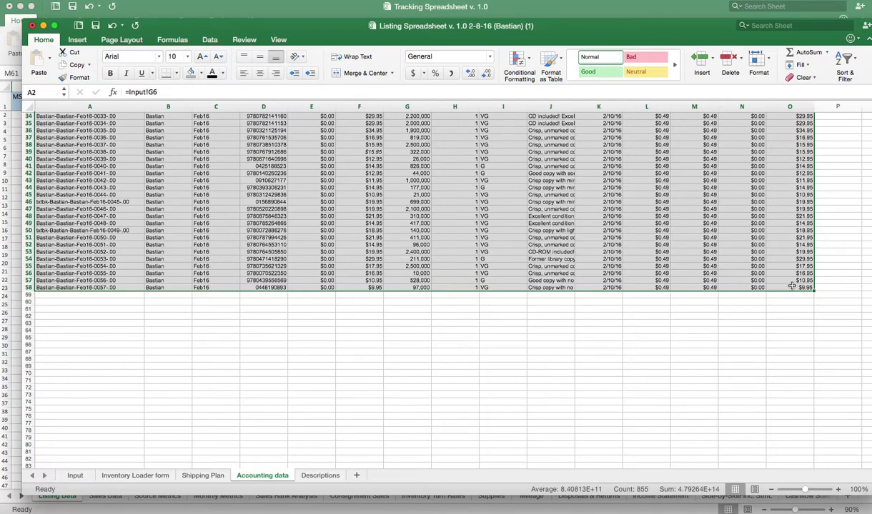
pyautogui.rightClick(791, 286)
pyautogui.click(797, 301)
# Paste the copied listing rows as values only into the Listing Data sheet at cell F2.
pyautogui.click(533, 10)
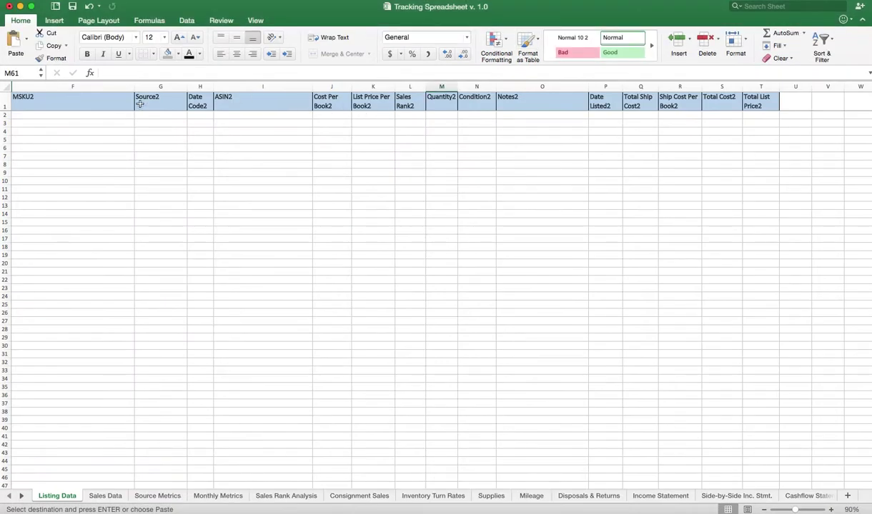
pyautogui.click(80, 115)
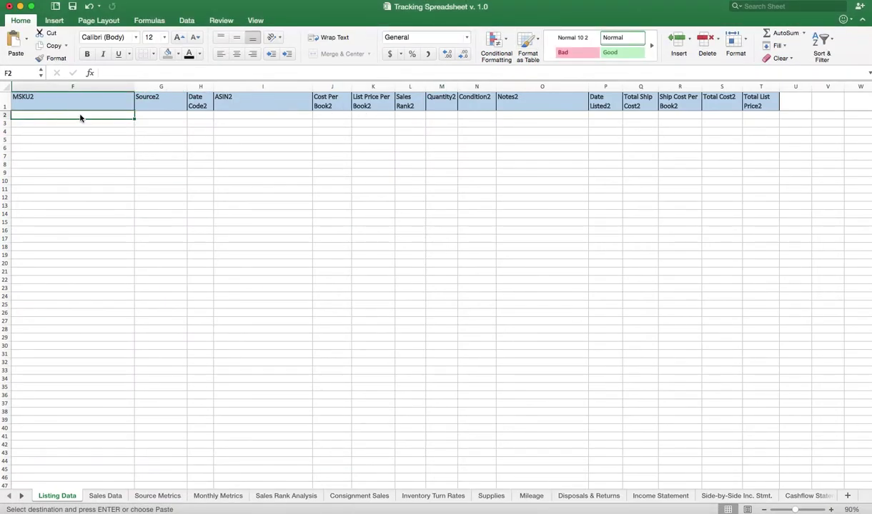
pyautogui.rightClick(80, 118)
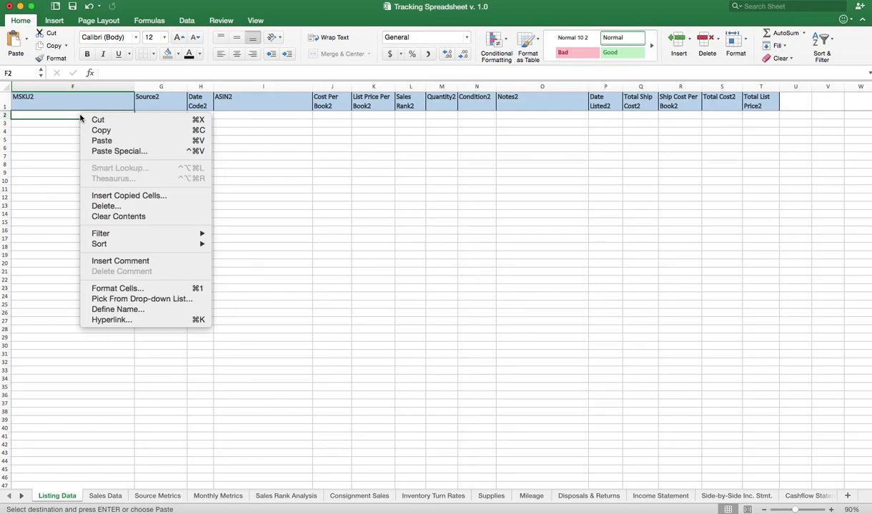
pyautogui.click(97, 151)
pyautogui.moveTo(129, 47); pyautogui.dragTo(238, 134)
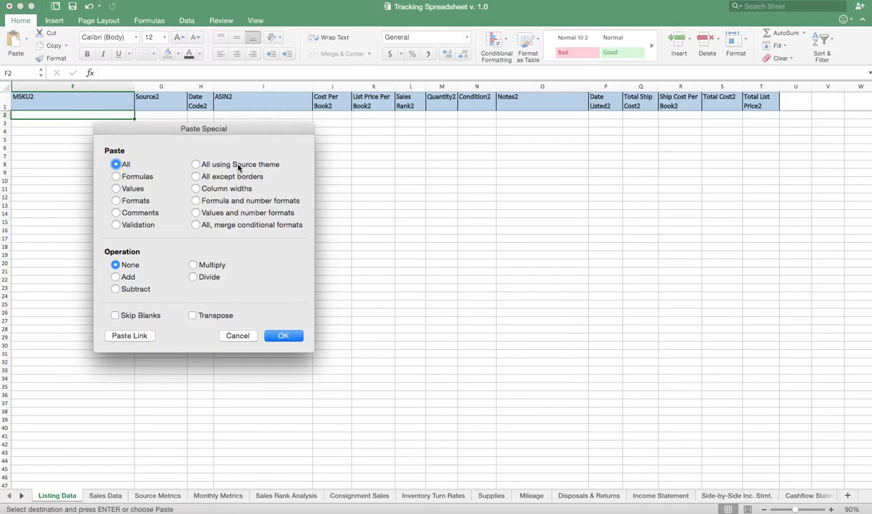
pyautogui.click(139, 191)
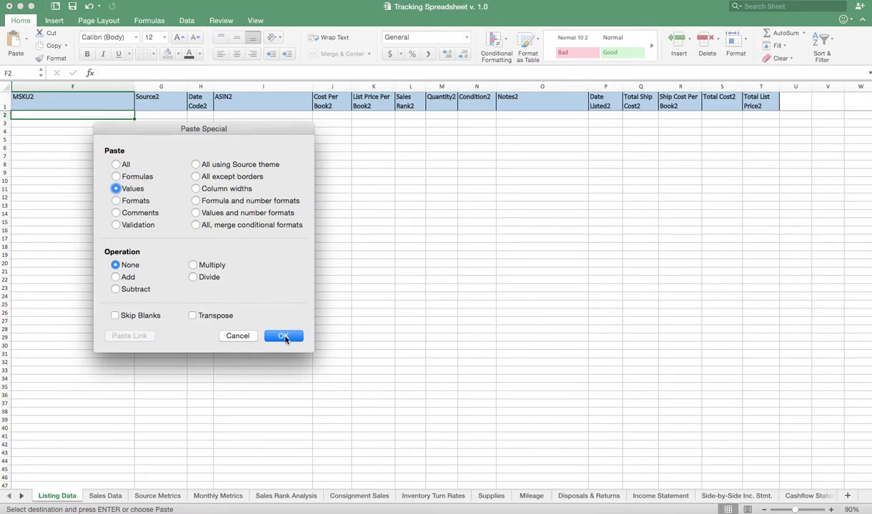
pyautogui.click(284, 336)
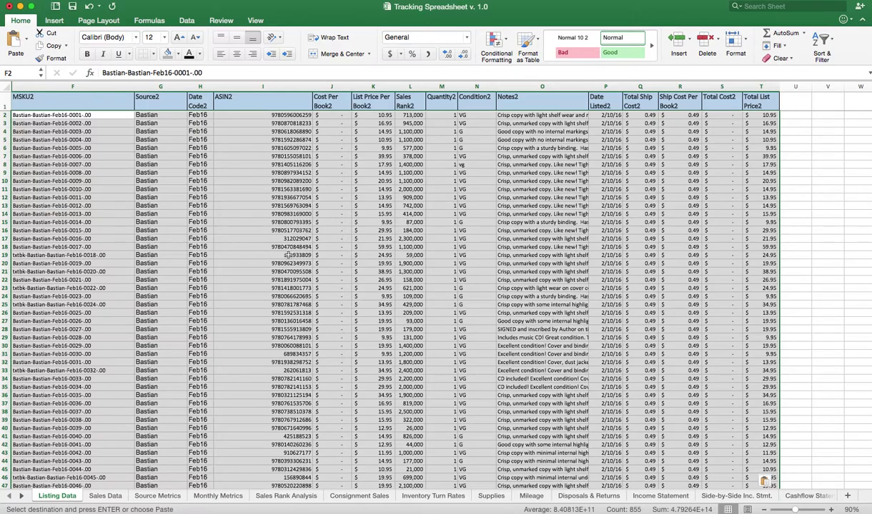
pyautogui.click(97, 297)
pyautogui.scroll(-10, 93, 308)
pyautogui.click(75, 395)
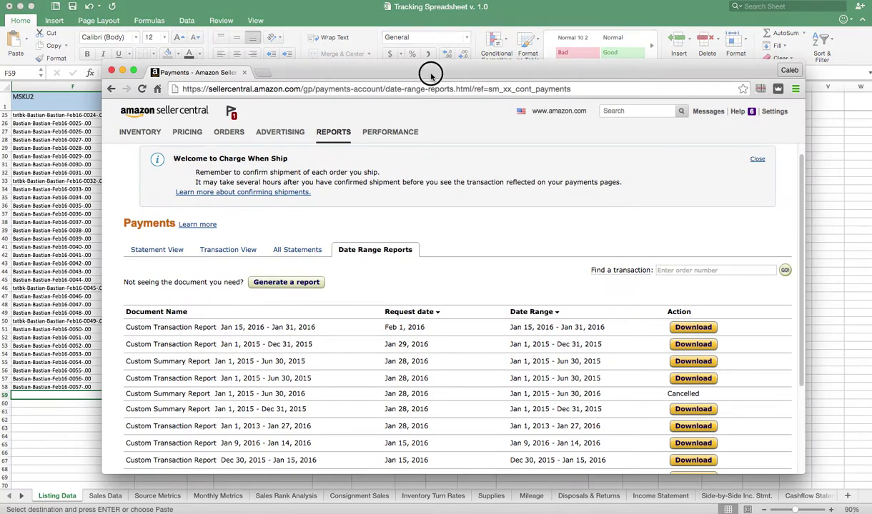
# Generate a Transaction date range report for the month of January 2016.
pyautogui.moveTo(422, 73); pyautogui.dragTo(420, 67)
pyautogui.moveTo(356, 127)
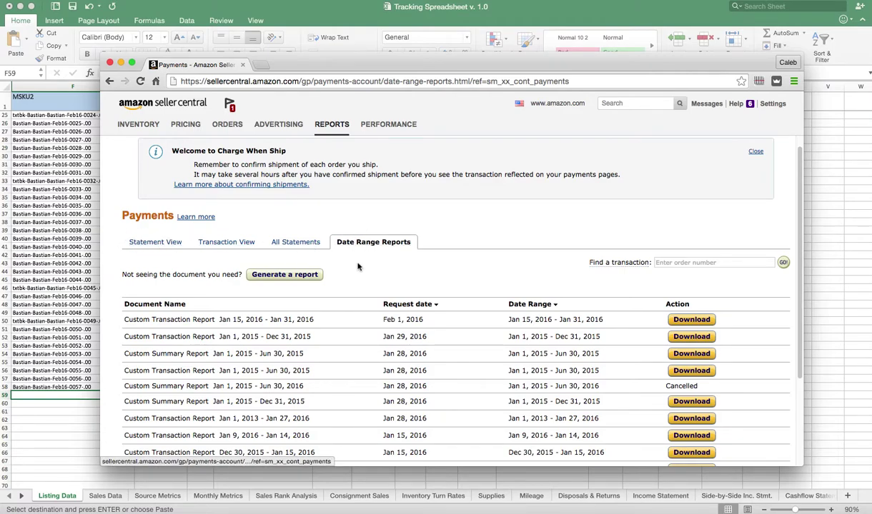
pyautogui.click(308, 275)
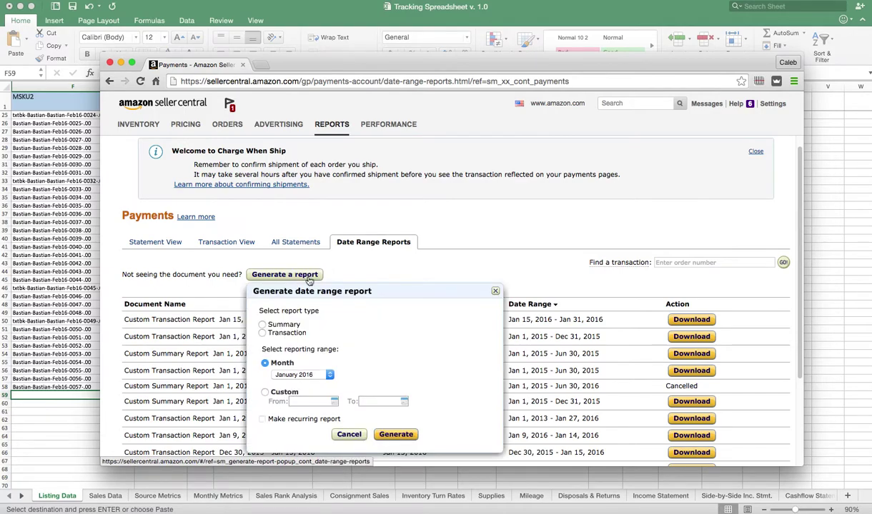
pyautogui.click(297, 334)
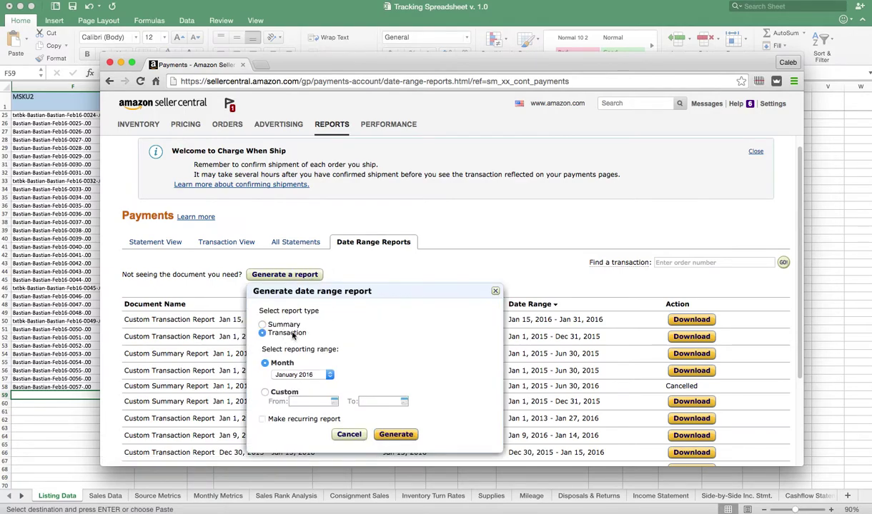
pyautogui.click(323, 375)
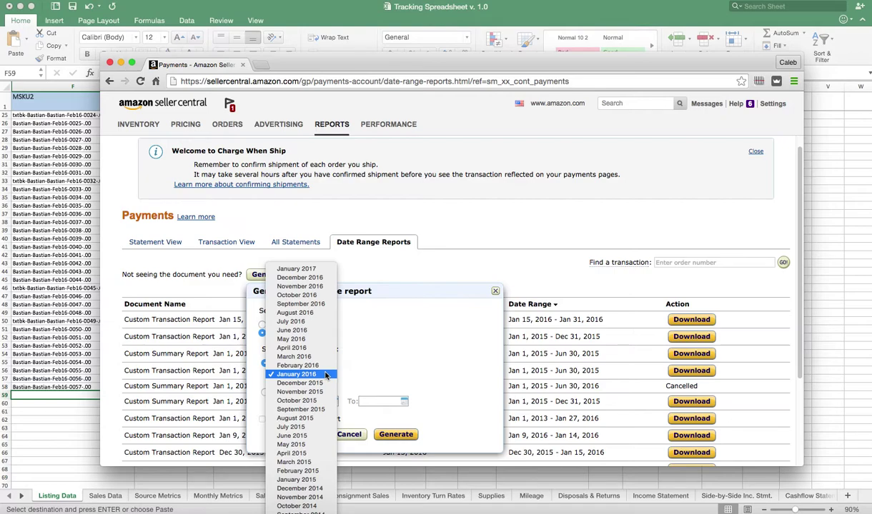
pyautogui.click(325, 375)
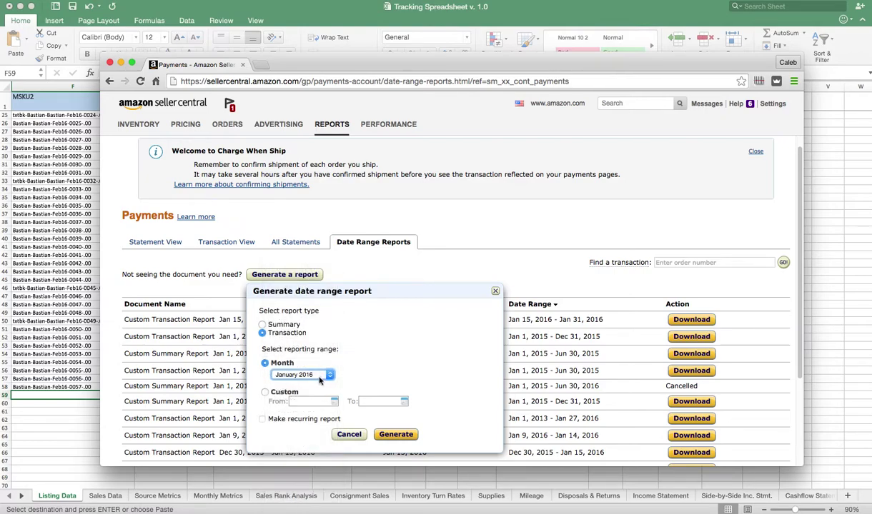
pyautogui.click(396, 435)
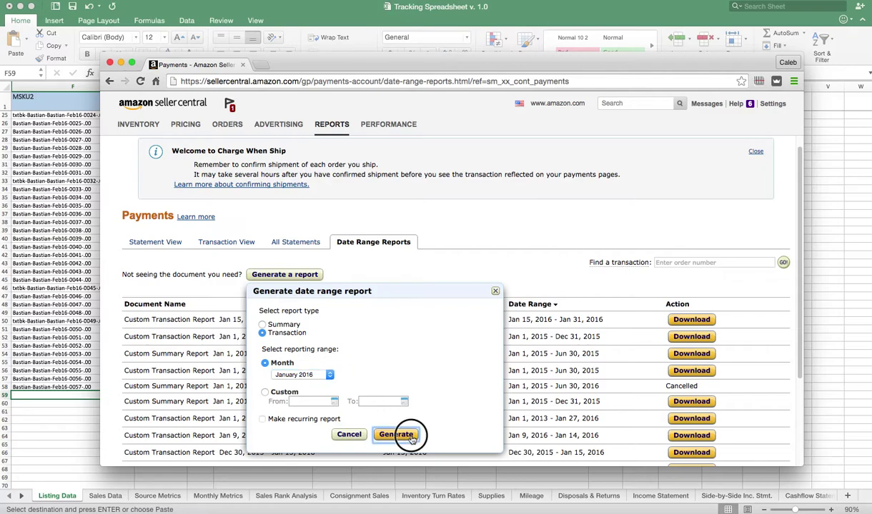
pyautogui.click(452, 201)
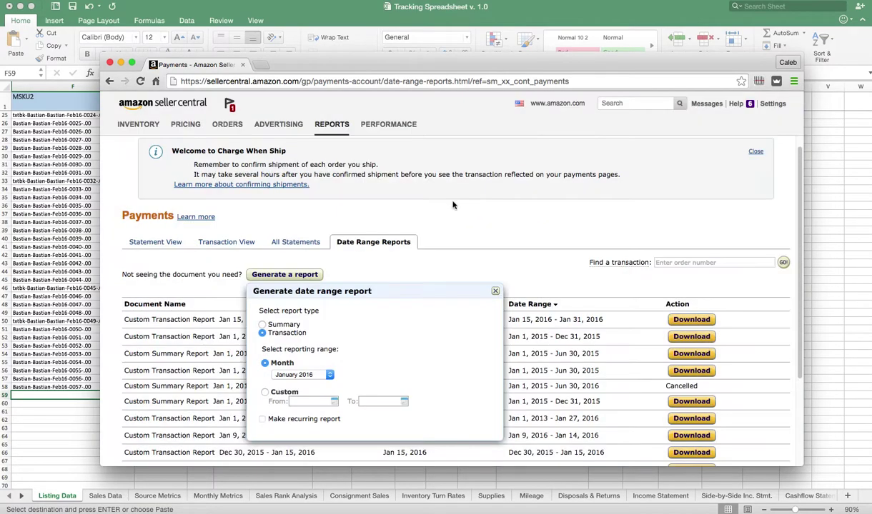
pyautogui.click(494, 291)
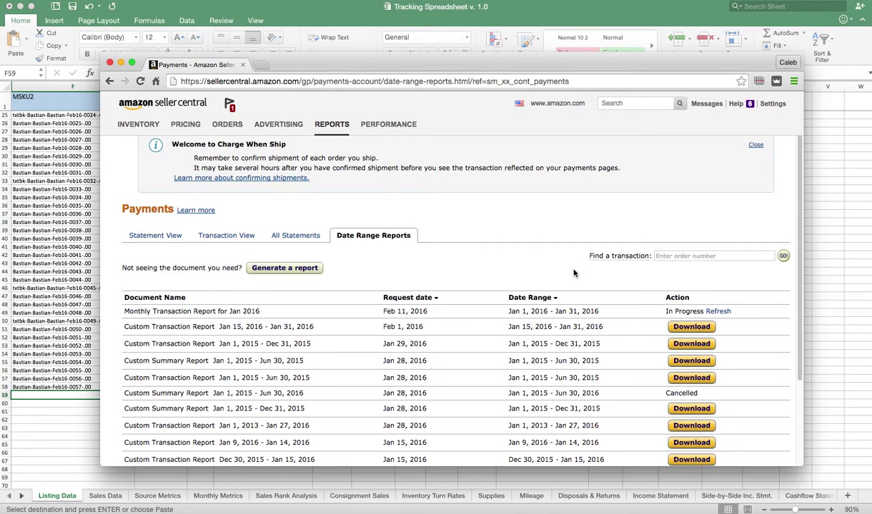
# Refresh the report list, download the Jan 2016 Monthly Transaction Report, and open the CSV.
pyautogui.click(714, 312)
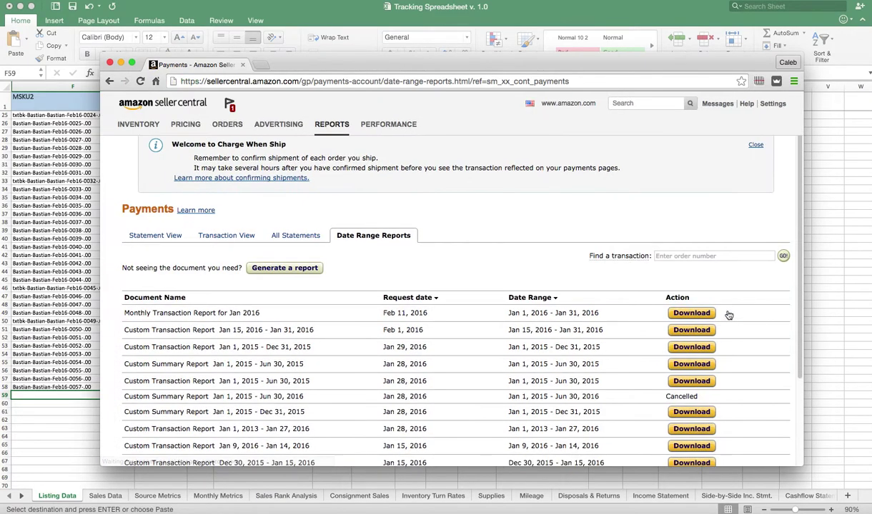
pyautogui.click(691, 313)
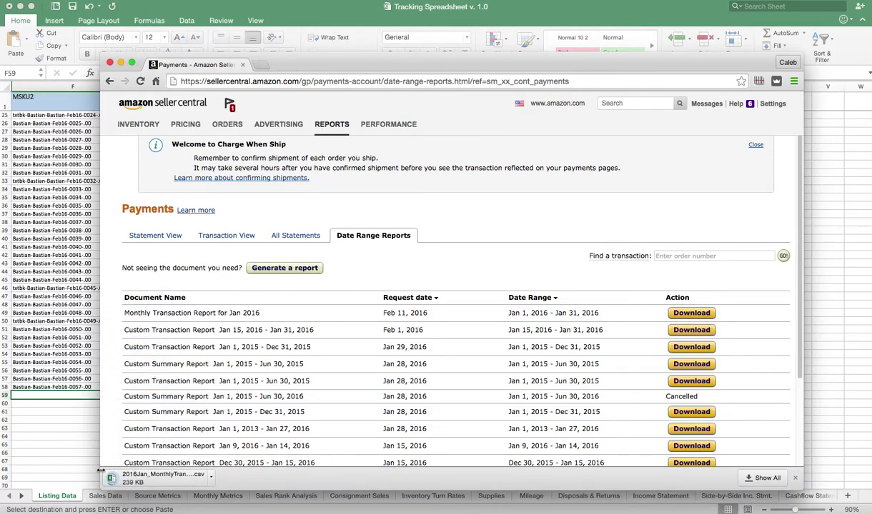
pyautogui.click(187, 479)
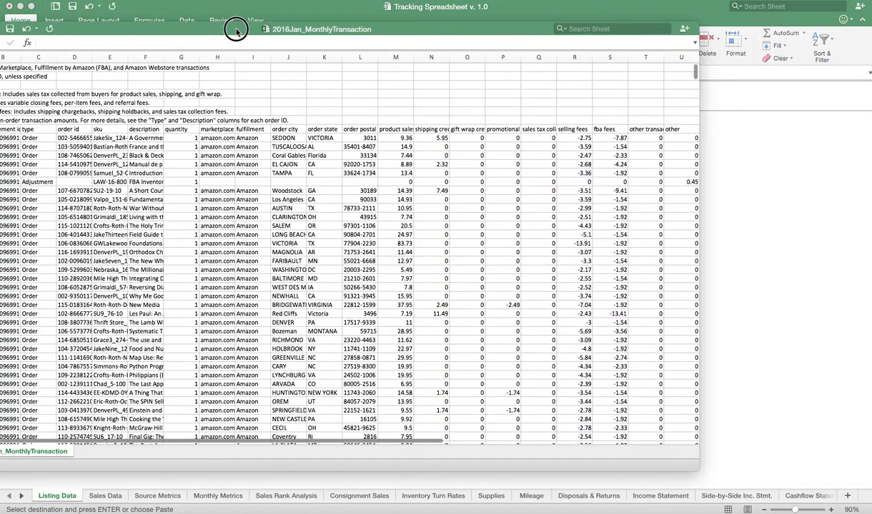
# Copy all transaction rows from row 9 down and return to the Tracking Spreadsheet.
pyautogui.moveTo(236, 31); pyautogui.dragTo(365, 31)
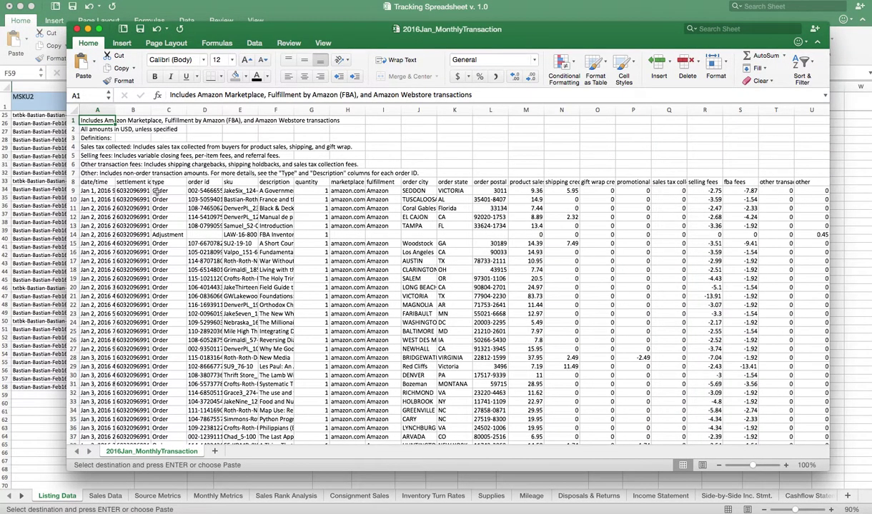
pyautogui.click(98, 191)
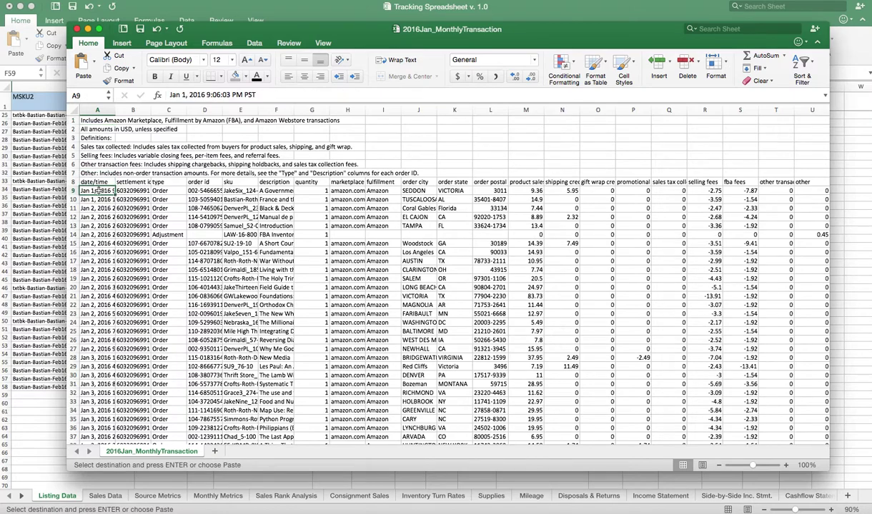
pyautogui.click(93, 183)
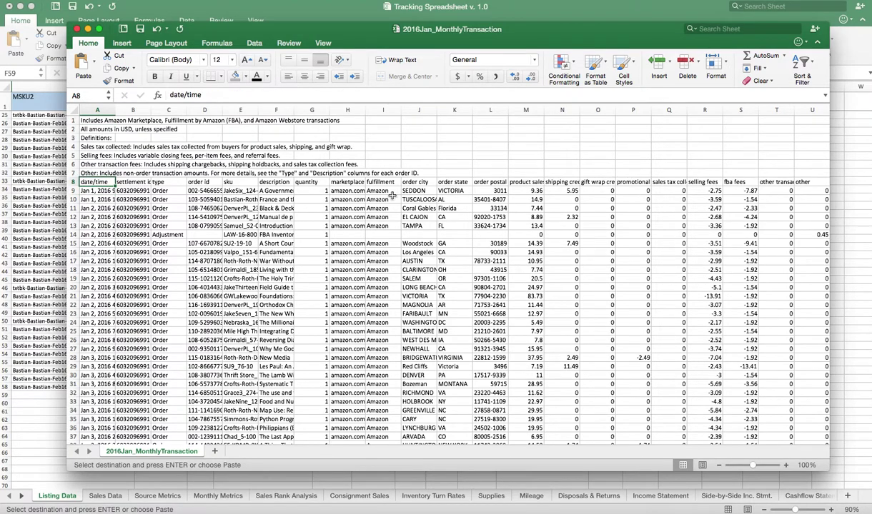
pyautogui.click(100, 192)
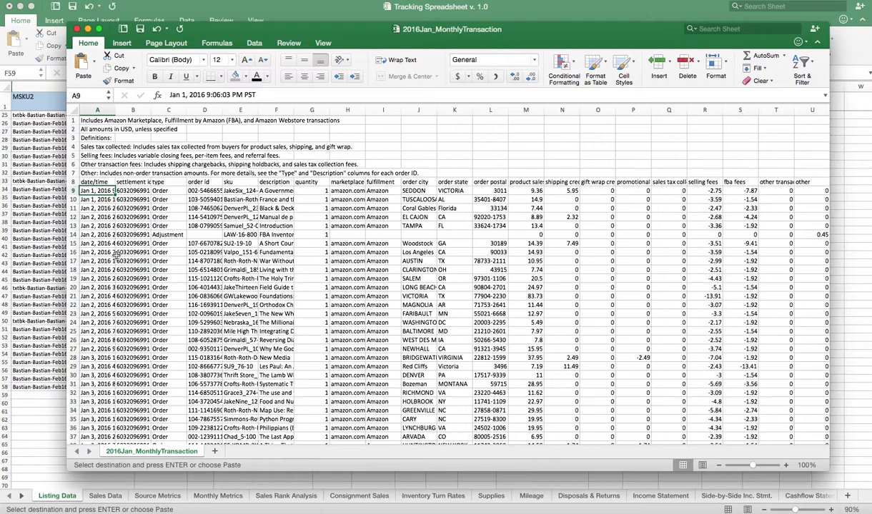
pyautogui.press('super+shift+Right')
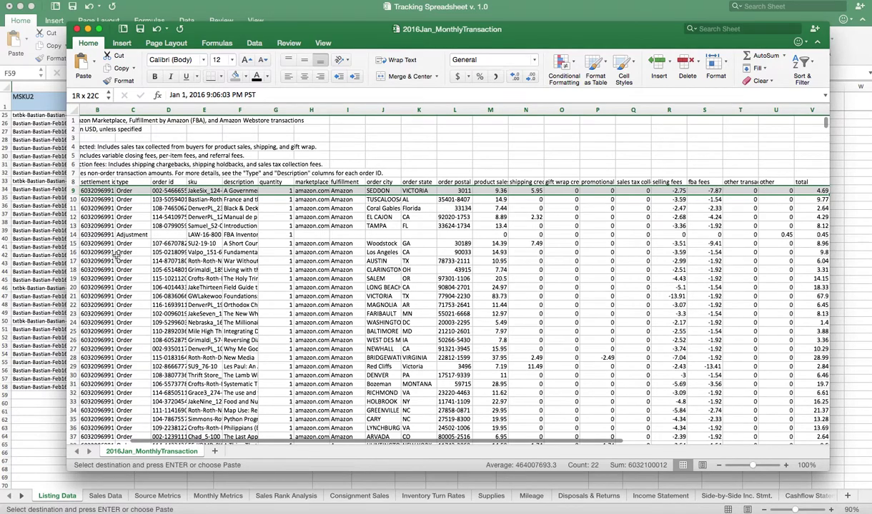
pyautogui.press('super+shift+Down')
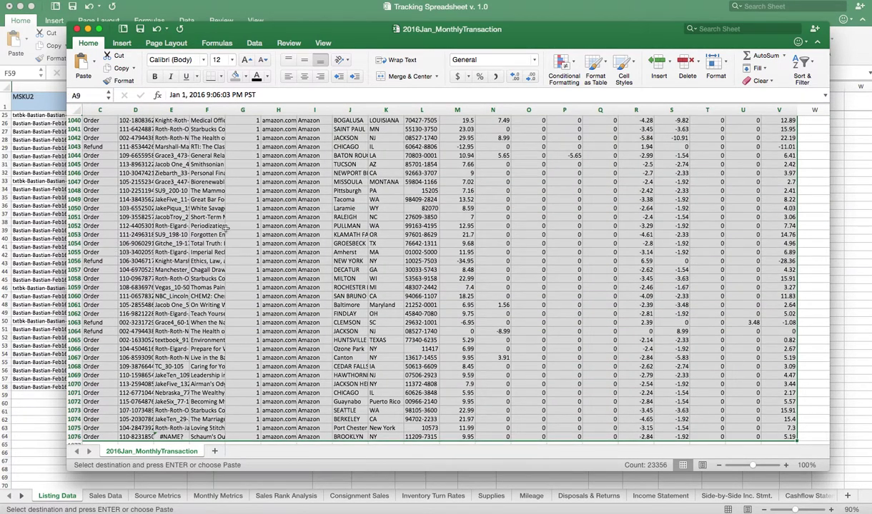
pyautogui.rightClick(233, 227)
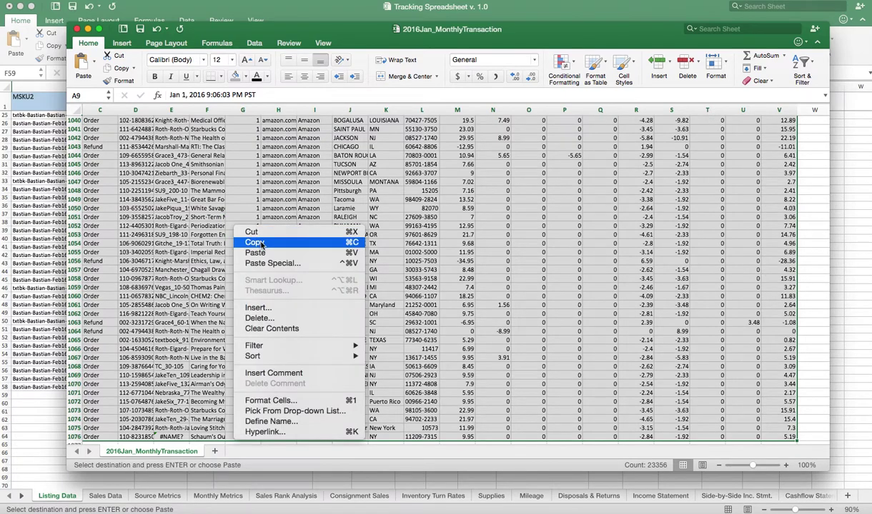
pyautogui.click(262, 243)
pyautogui.scroll(15, 257, 241)
pyautogui.click(47, 415)
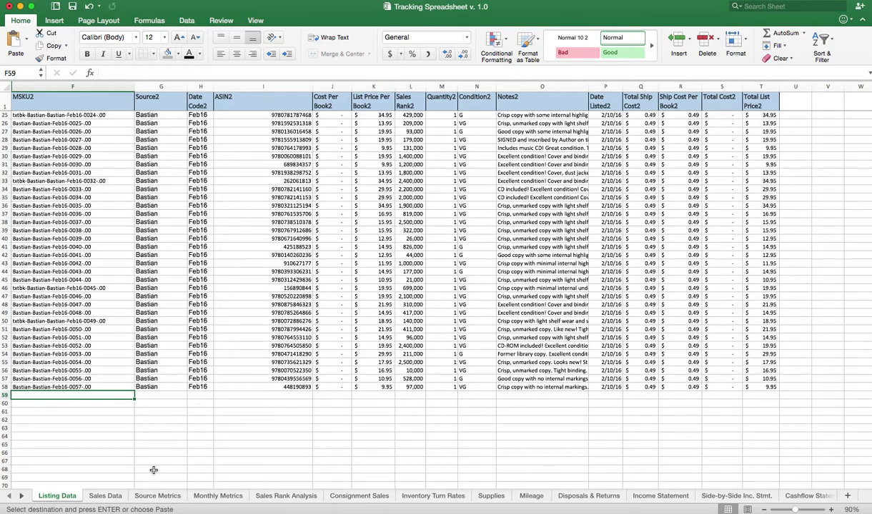
# Paste the January transactions as values only into the Sales Data sheet starting at P2.
pyautogui.click(104, 496)
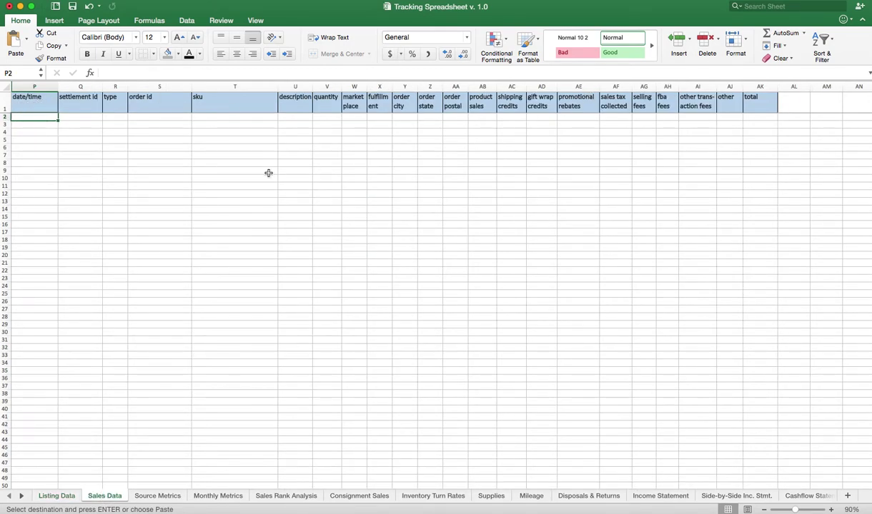
pyautogui.rightClick(51, 117)
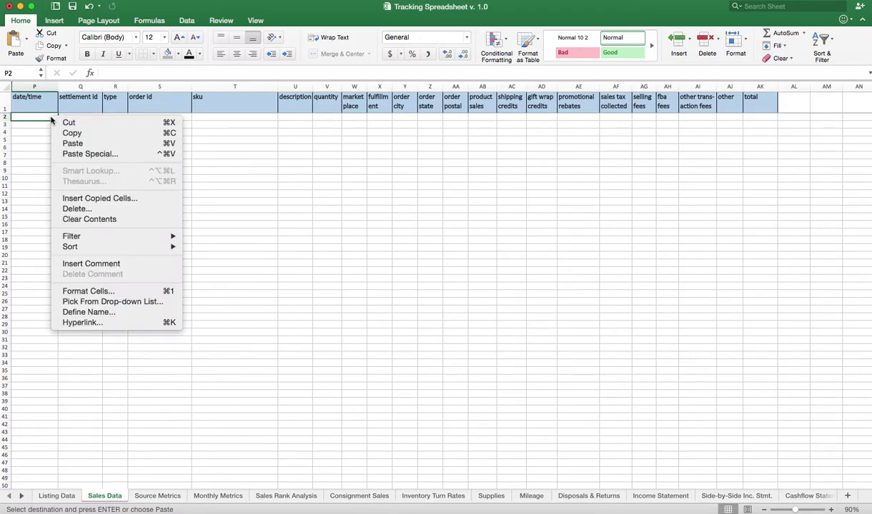
pyautogui.click(85, 152)
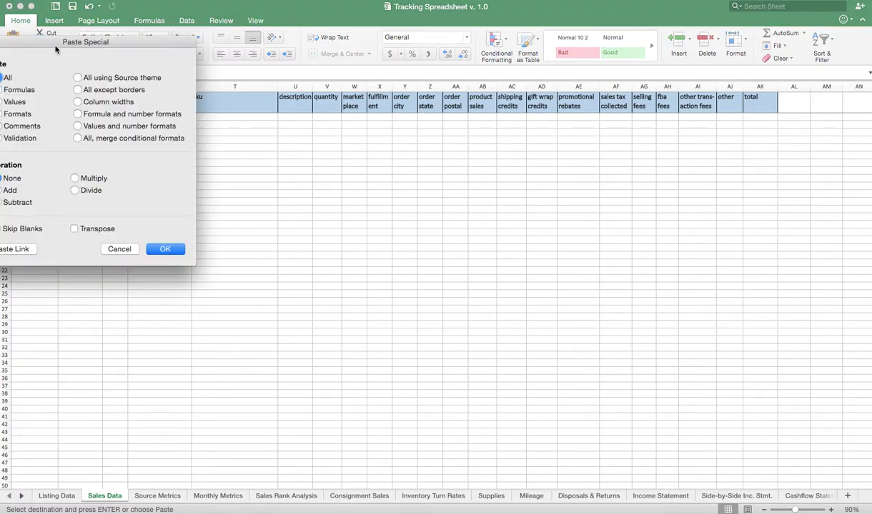
pyautogui.moveTo(55, 48); pyautogui.dragTo(132, 64)
pyautogui.click(94, 122)
pyautogui.click(243, 268)
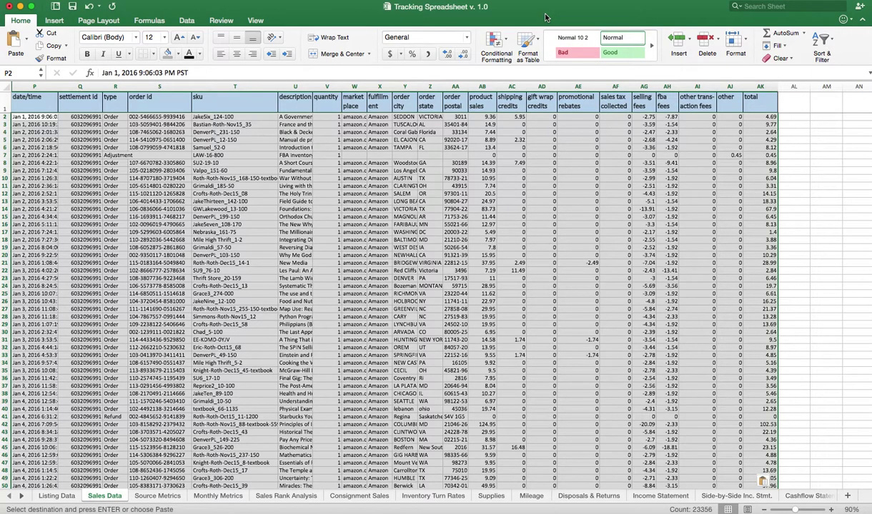
pyautogui.click(158, 496)
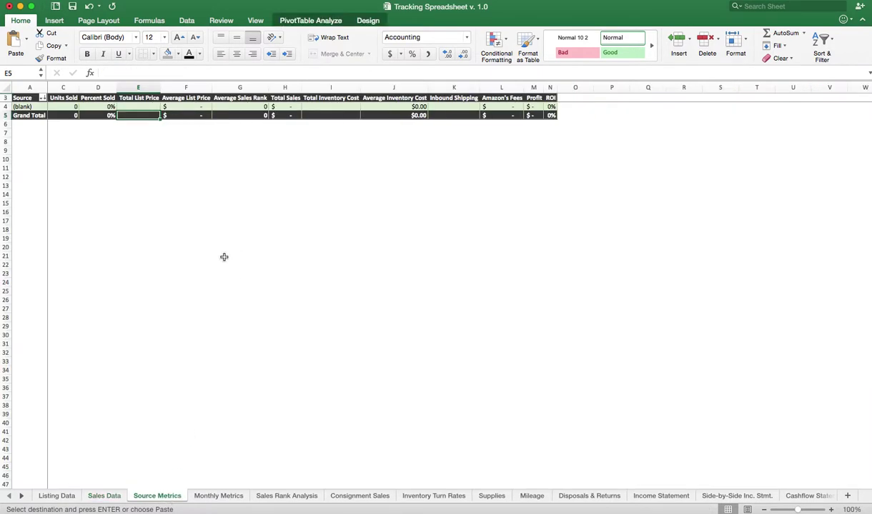
# Refresh the Source Metrics pivot table with the new data, then view Monthly Metrics.
pyautogui.rightClick(240, 106)
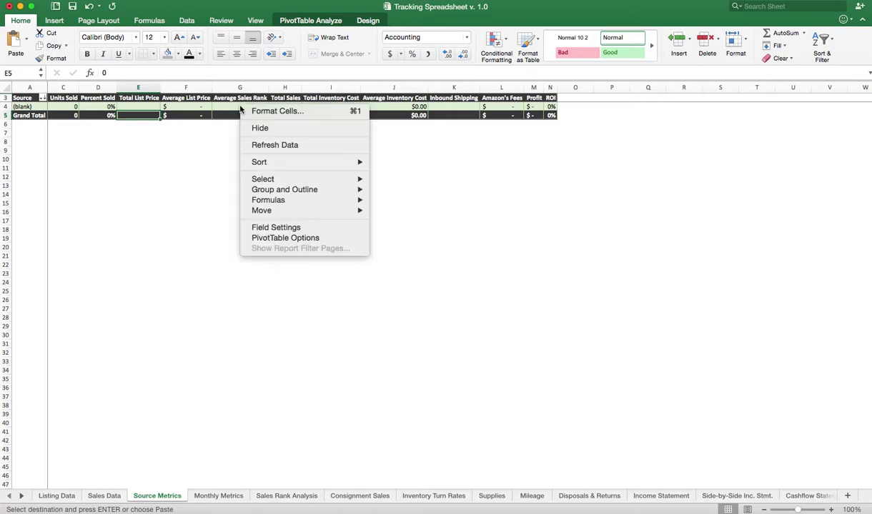
pyautogui.click(281, 146)
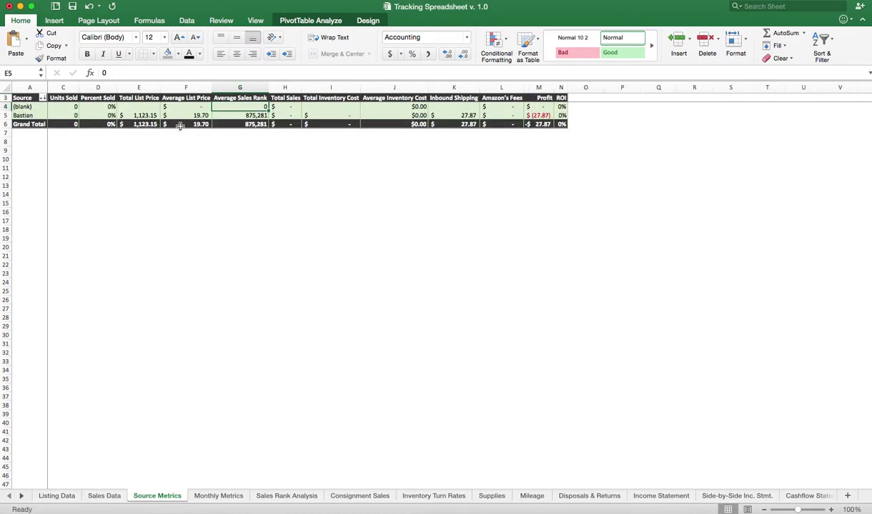
pyautogui.hscroll(-2, 215, 226)
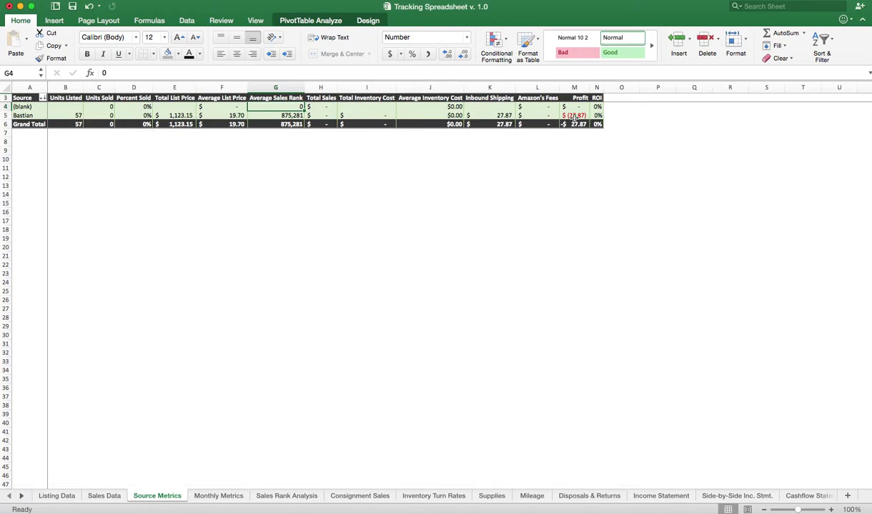
pyautogui.click(218, 496)
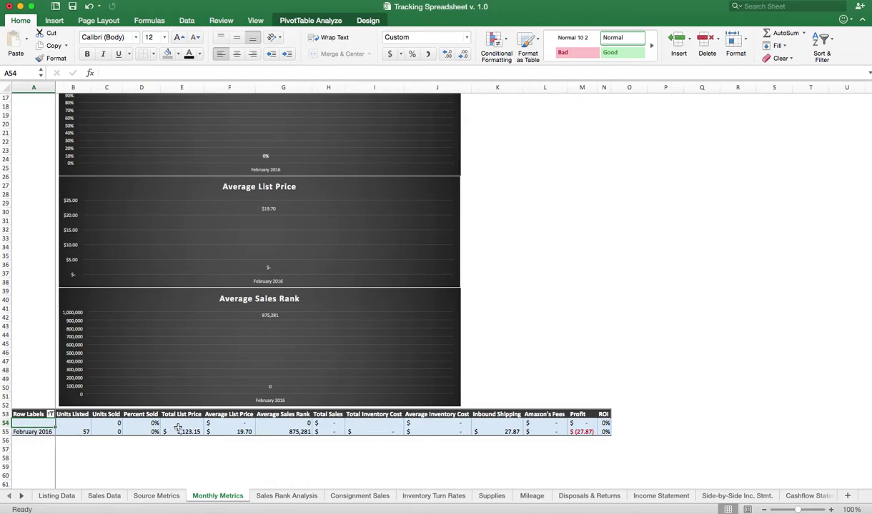
# Look over the Monthly Metrics charts and Sales Rank Analysis sheet, then go to Income Statement.
pyautogui.scroll(4, 185, 358)
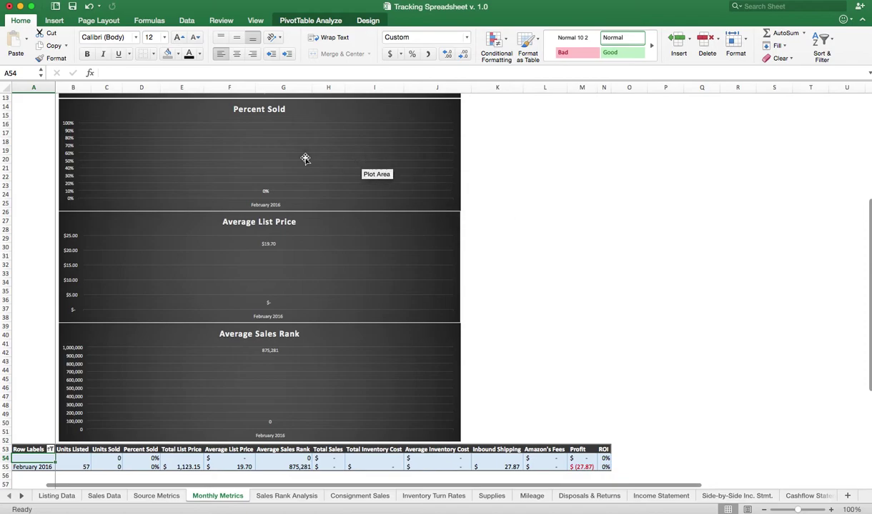
pyautogui.scroll(-1, 286, 313)
pyautogui.scroll(-1, 318, 313)
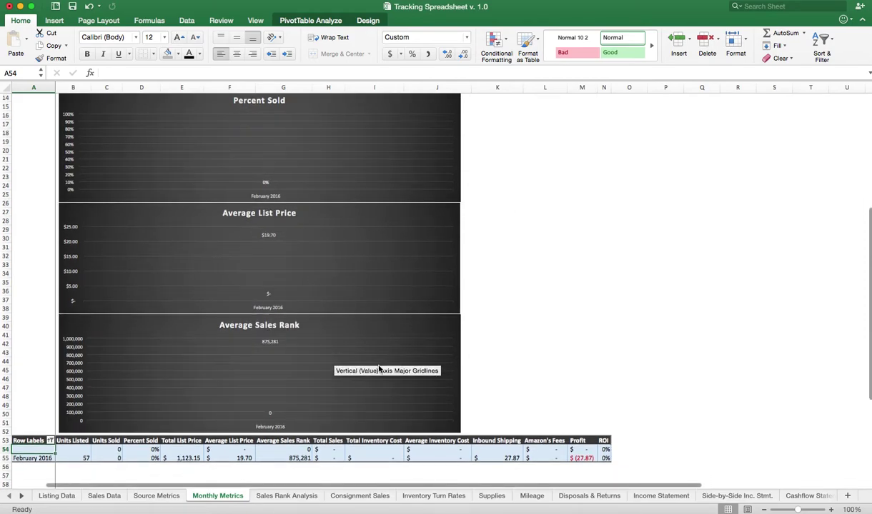
pyautogui.click(287, 496)
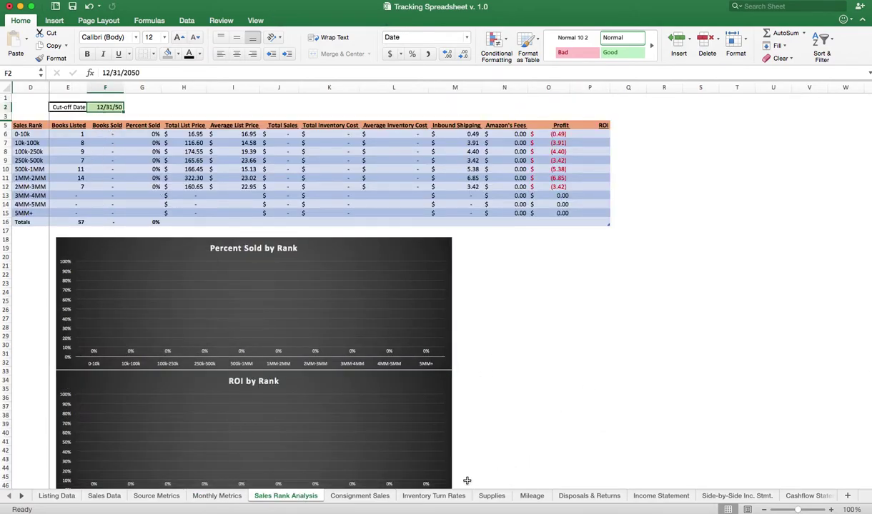
pyautogui.click(660, 496)
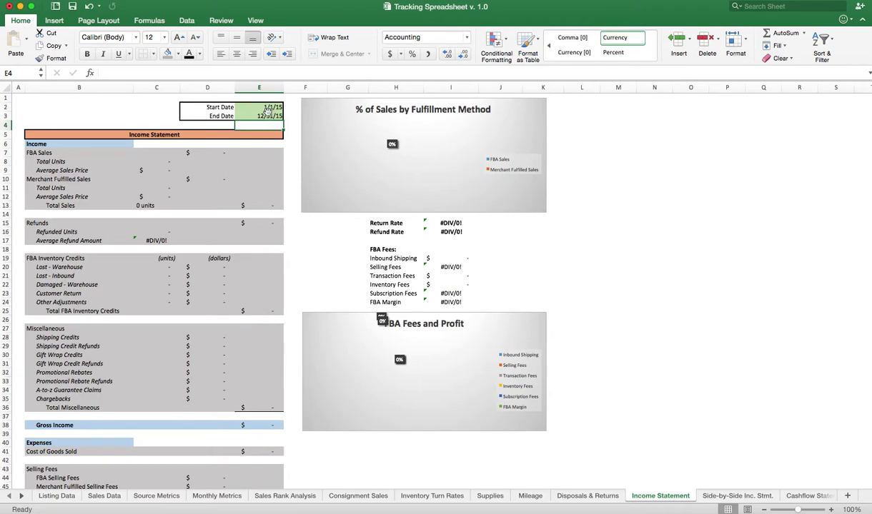
# Enter 1/1/16 as the start date in E2 and 1/31/16 as the end date in E3.
pyautogui.click(264, 107)
pyautogui.write('1/')
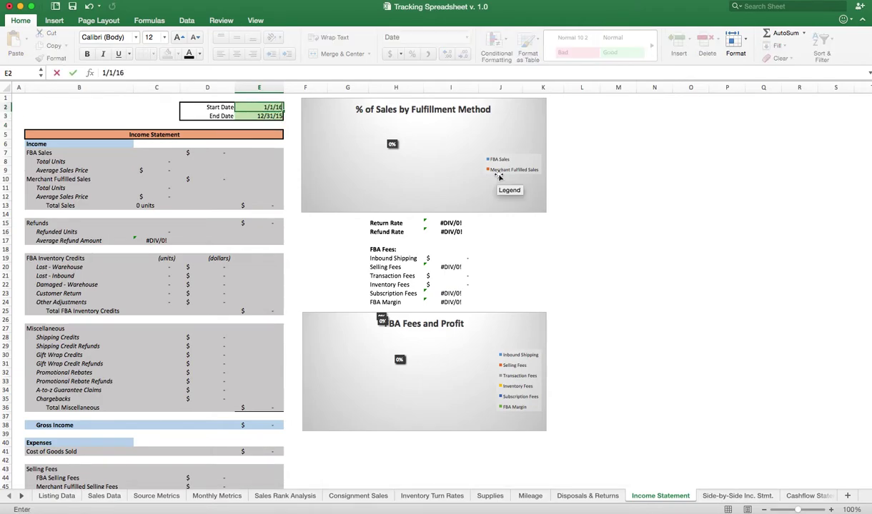
pyautogui.press('Return')
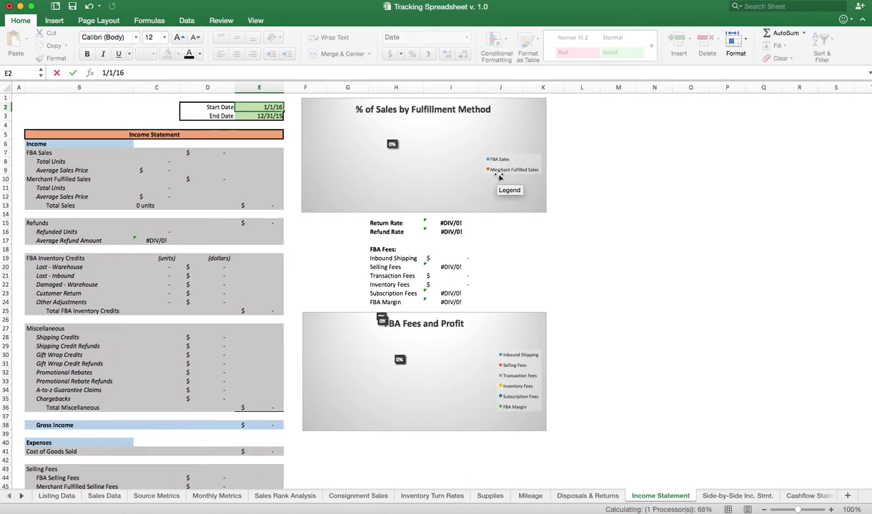
pyautogui.write('1/3')
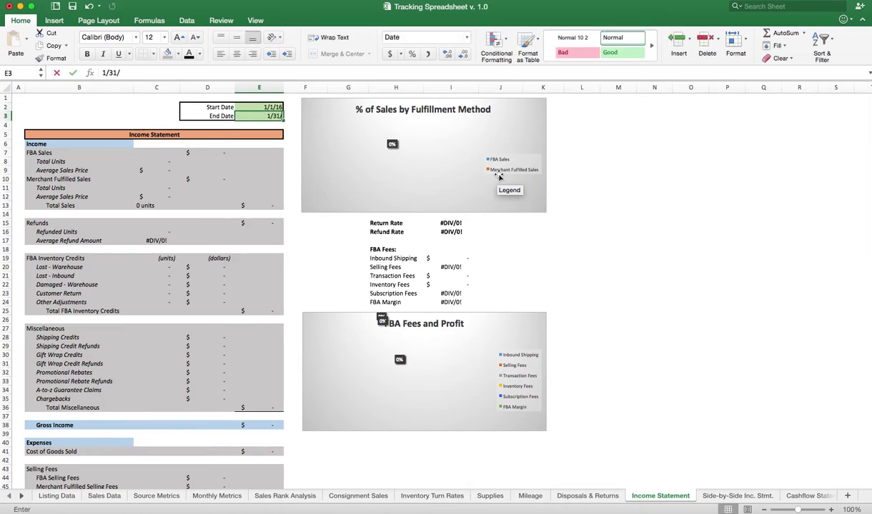
pyautogui.press('Return')
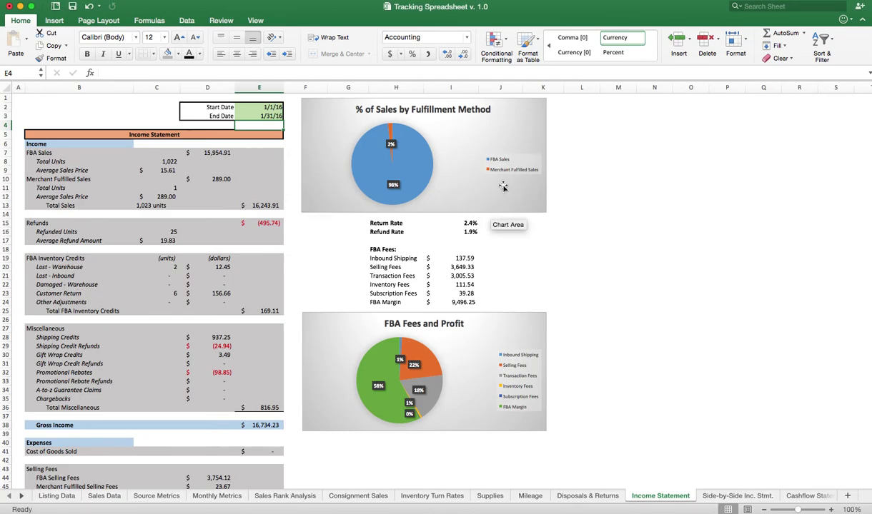
pyautogui.scroll(-3, 635, 259)
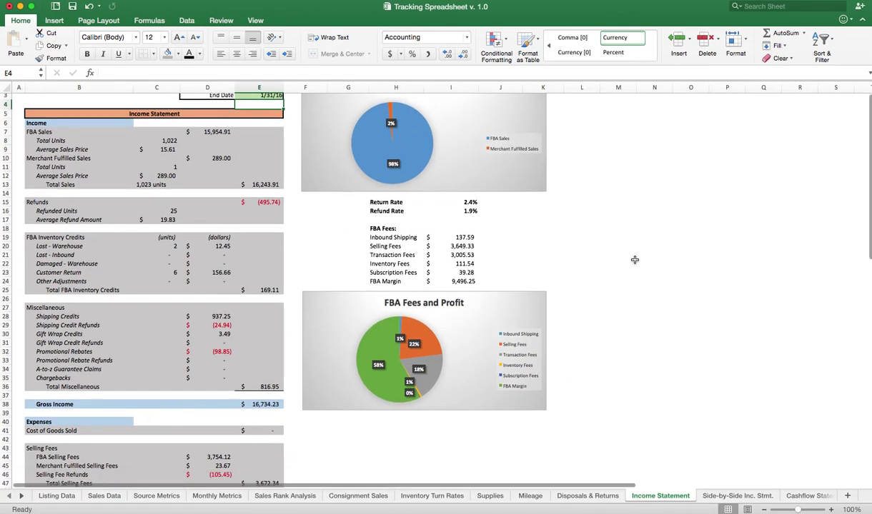
pyautogui.scroll(3, 635, 259)
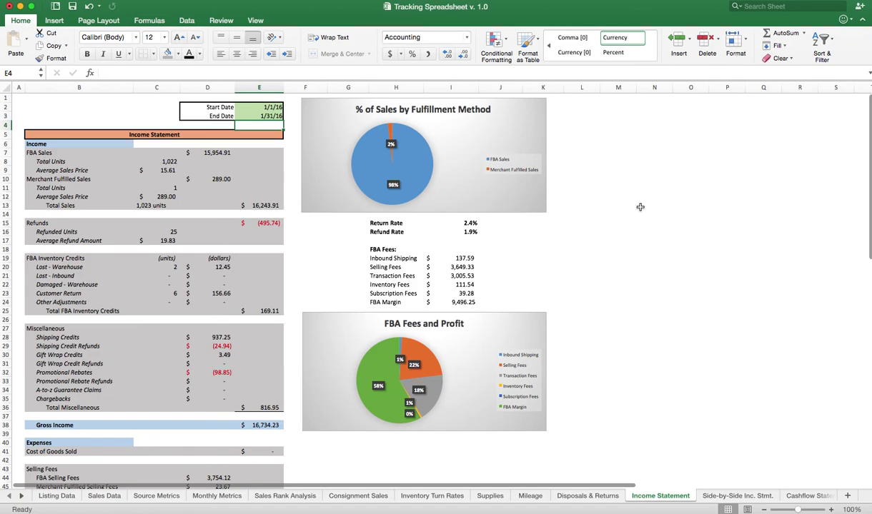